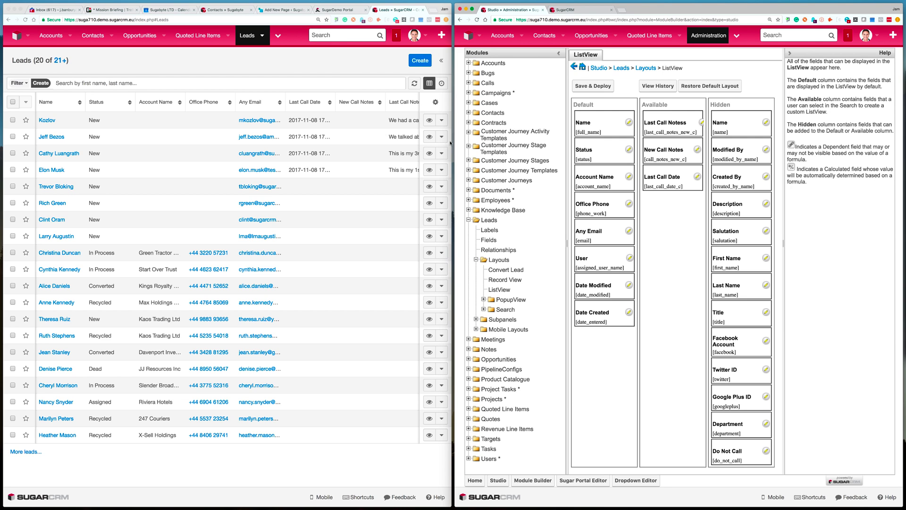
Step: Widen the Leads list window to show the Last Call Date, New Call Notes and Last Call Notes columns
click(336, 67)
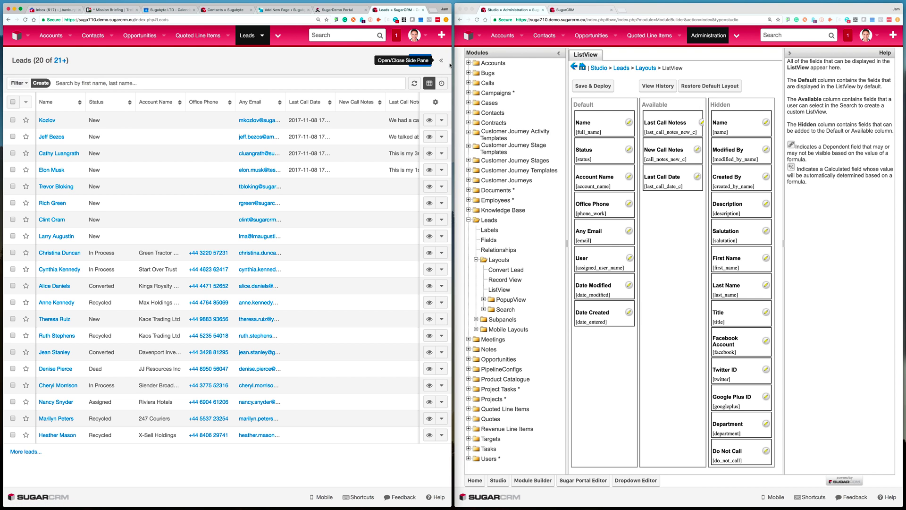
drag(452, 64, 611, 65)
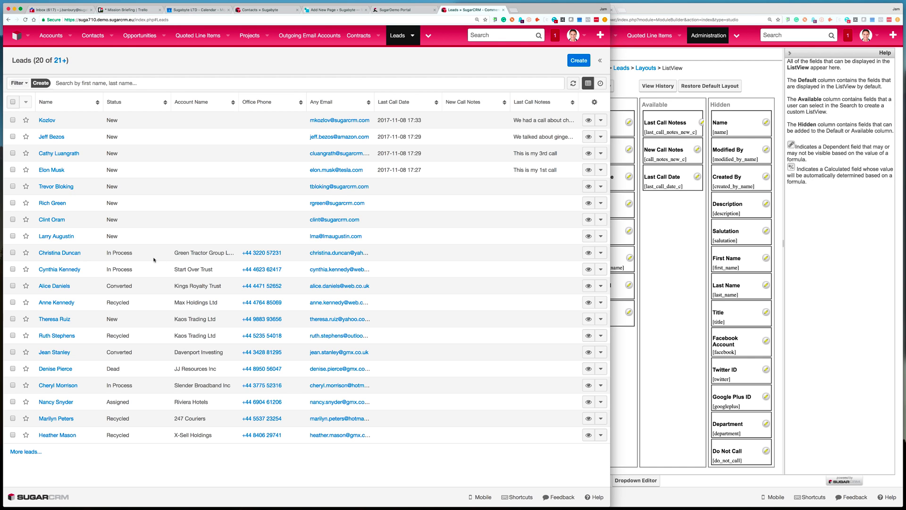
Step: Open Green Tractor Group Limited's record, collapse its Calls, Show More and Hint panels, then return to Leads
click(59, 253)
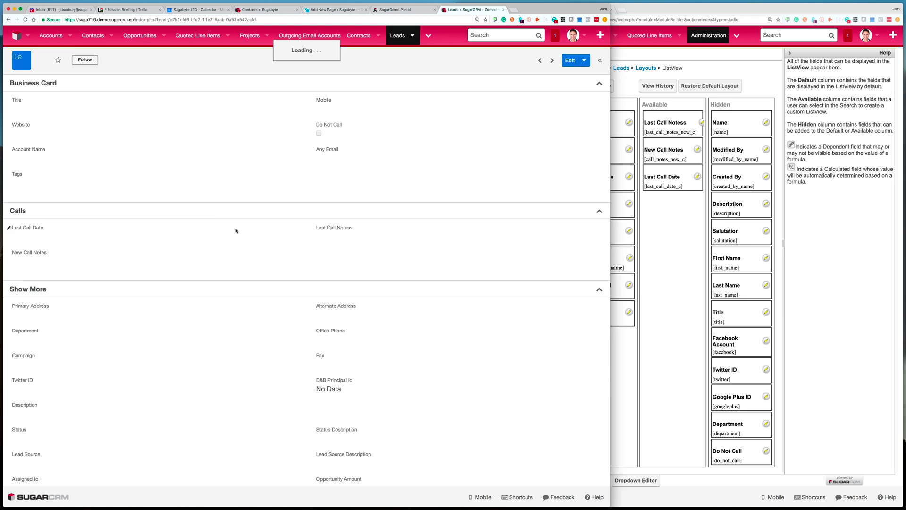
click(210, 213)
click(205, 230)
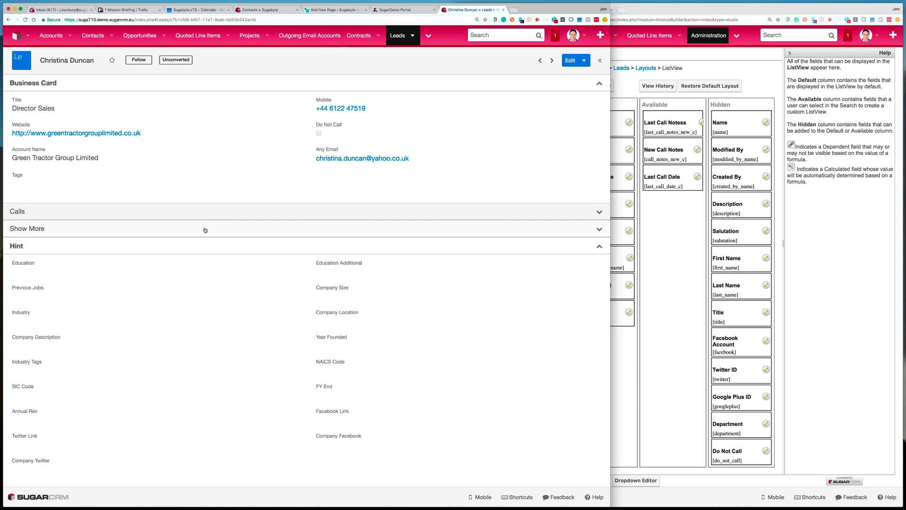
click(201, 247)
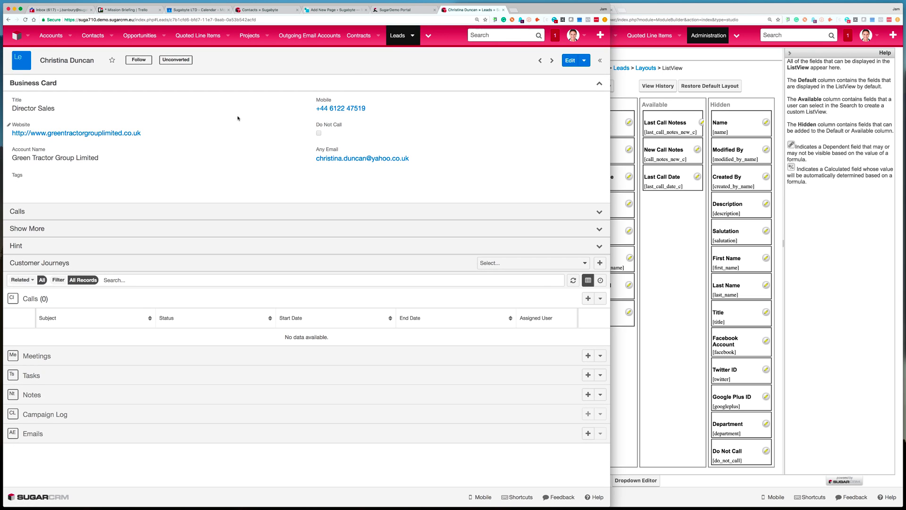
click(396, 36)
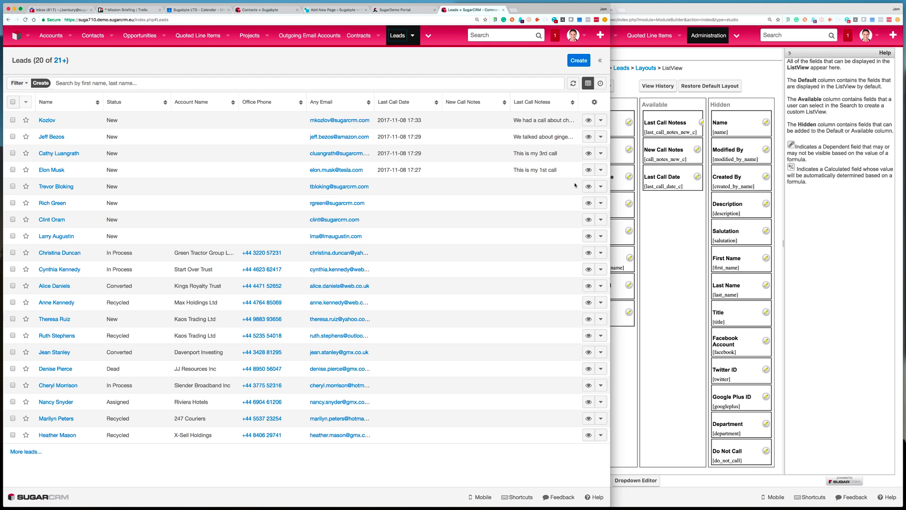
Step: Edit the fifth lead in the list, entering New Call Notes 'We discussed X Y and Z', and save
click(601, 186)
click(580, 203)
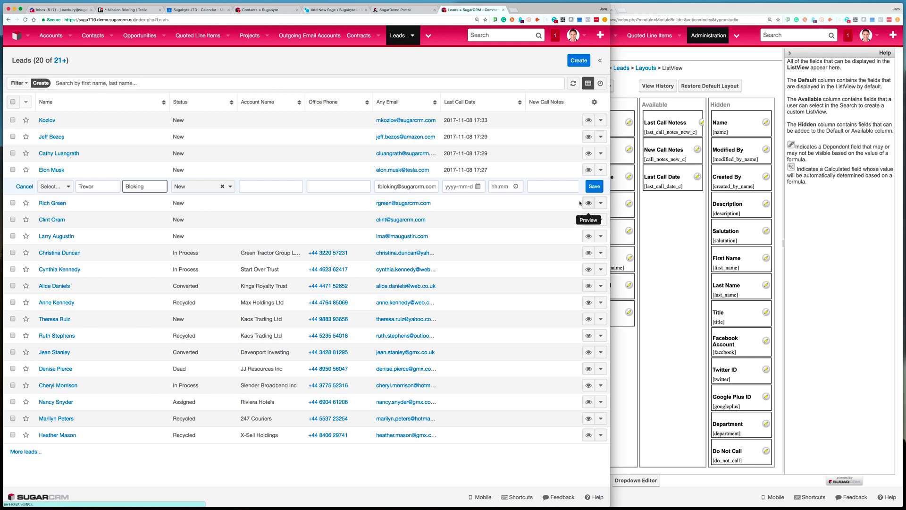
click(550, 184)
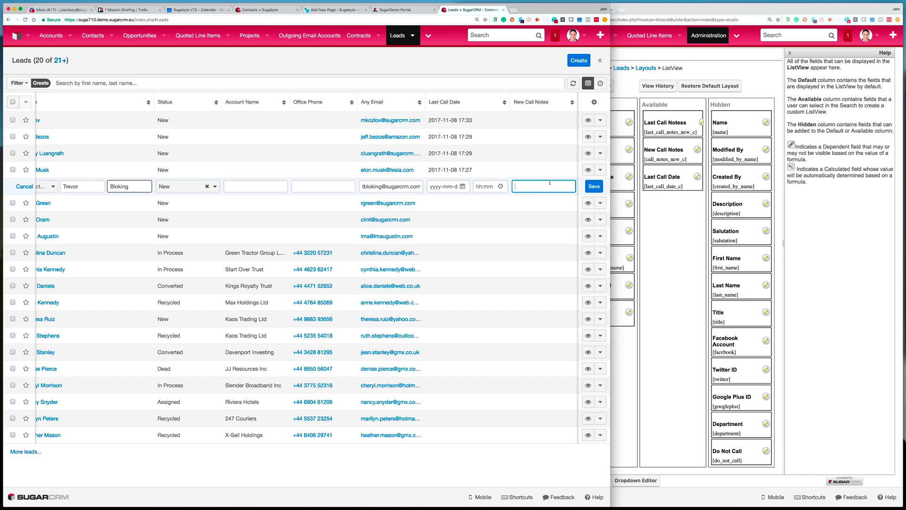
text(We discussed X Y and Z)
click(596, 187)
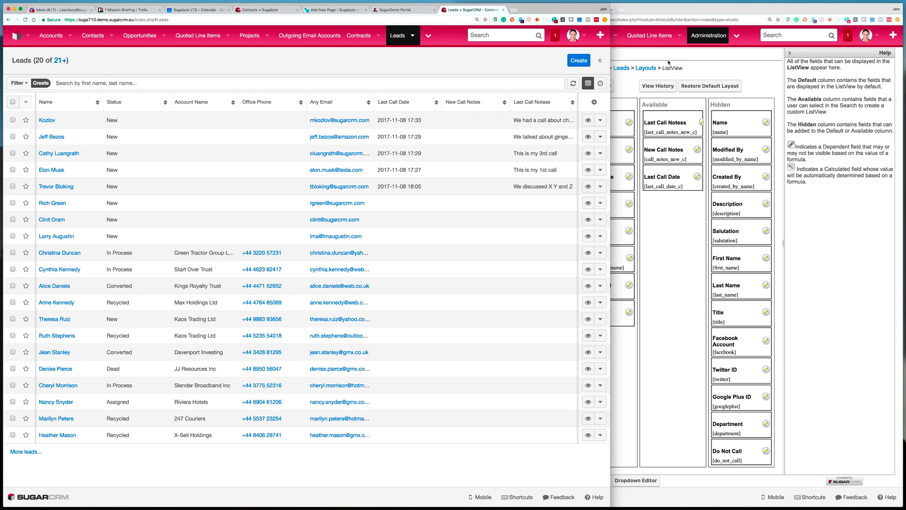
Step: Bring back and widen the Studio window, then go to the Process Definitions list
key(super+grave)
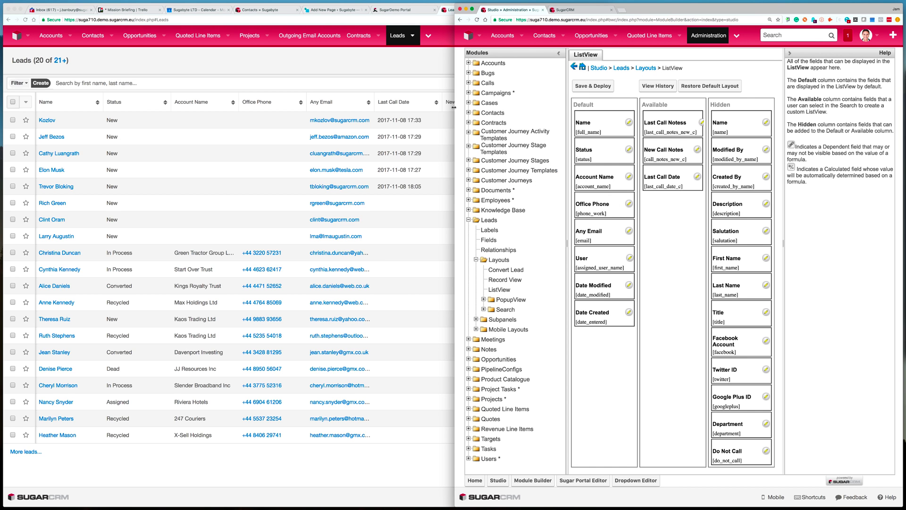
drag(455, 110, 324, 142)
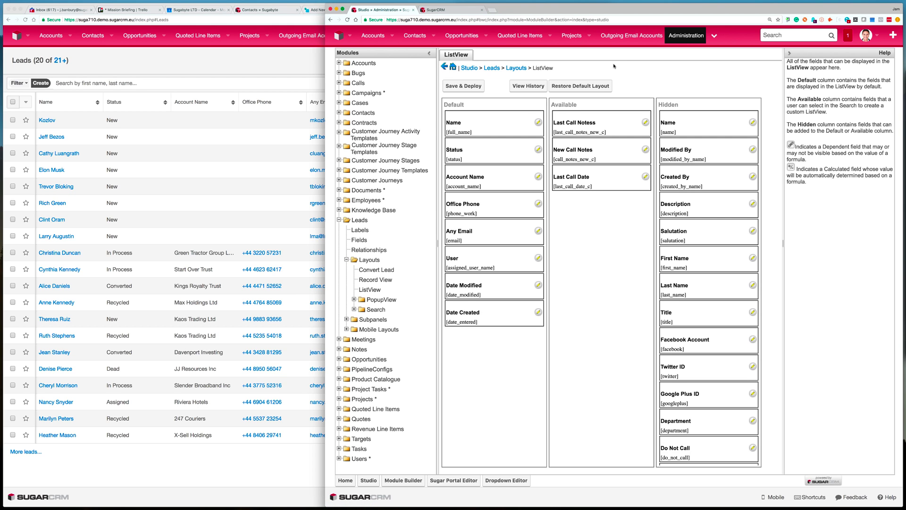
click(717, 35)
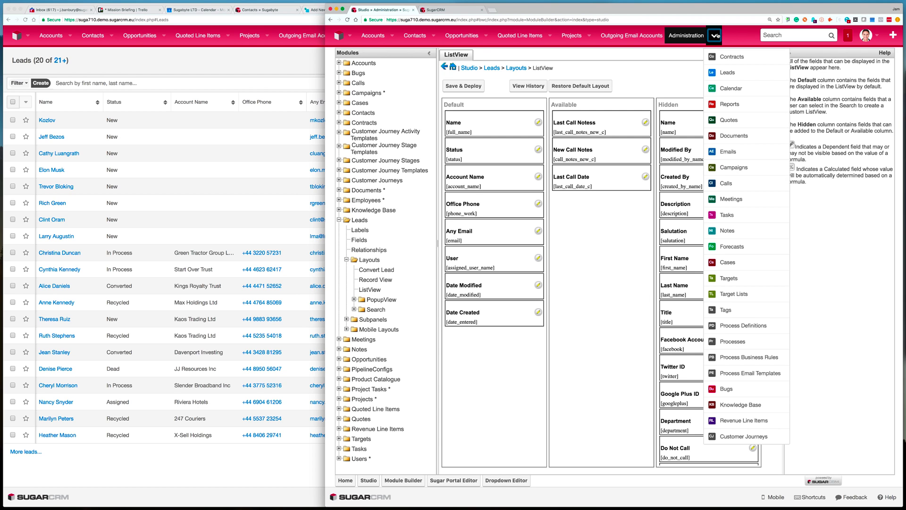
click(746, 325)
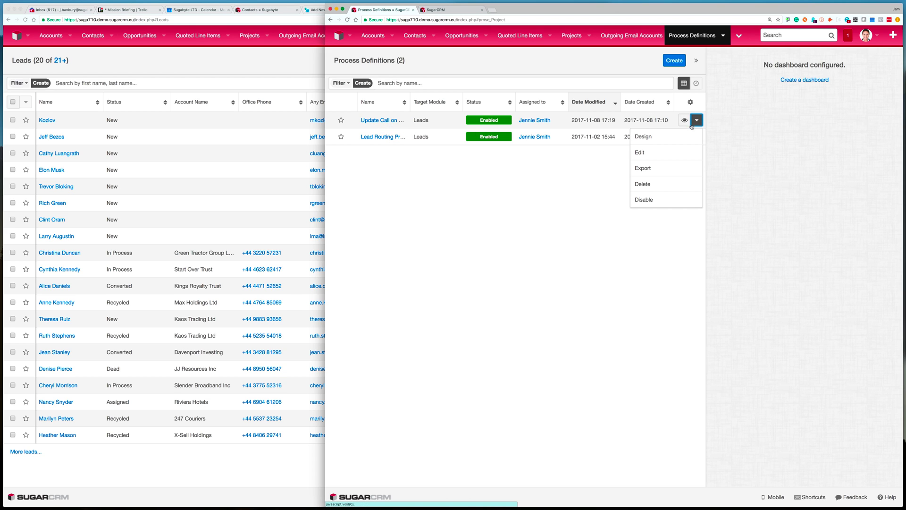
Step: Open the Update Call on Leads designer and review its start event's New Call Notes trigger, then cancel
click(685, 138)
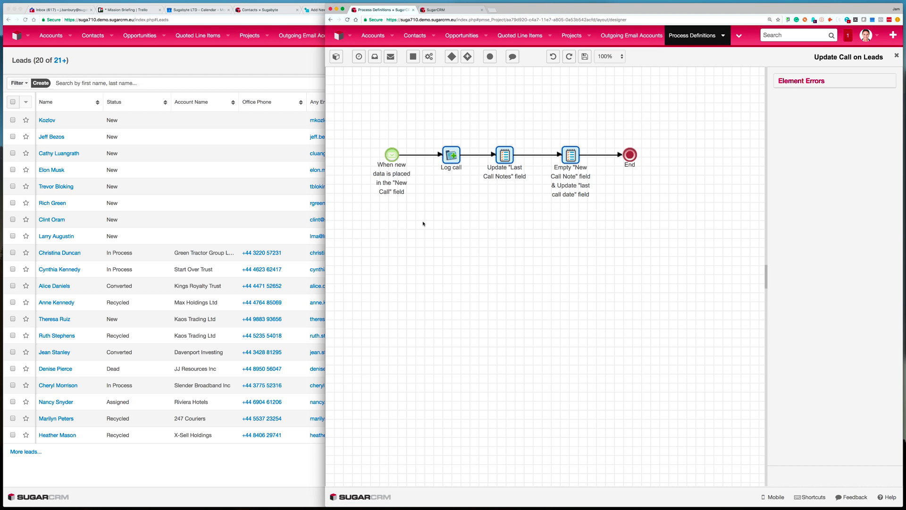
right_click(388, 156)
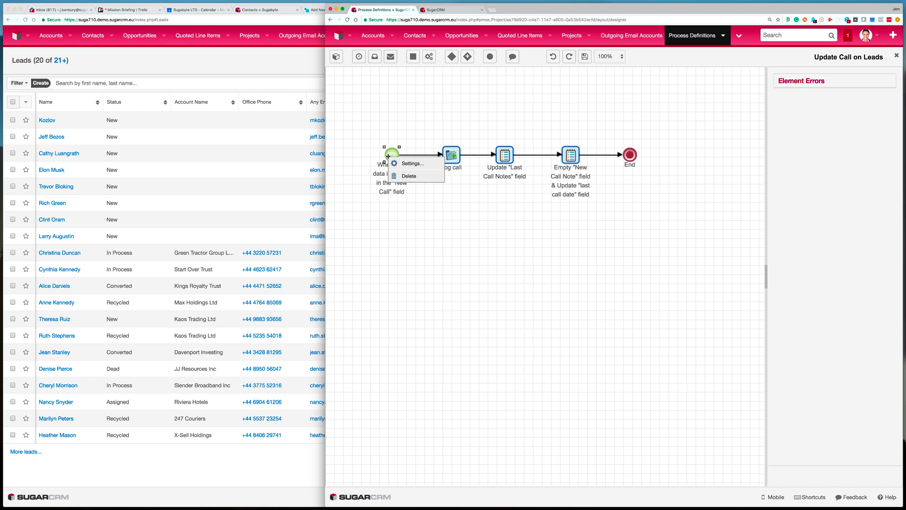
click(411, 163)
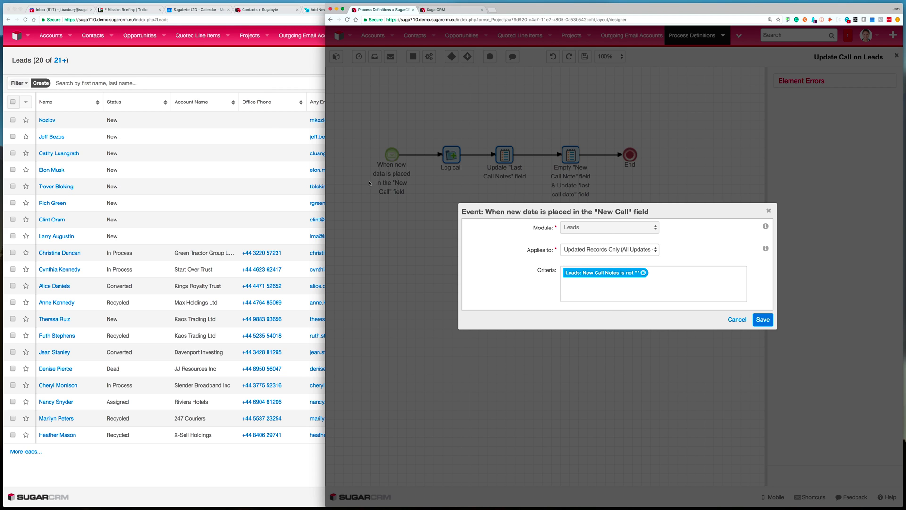
click(264, 76)
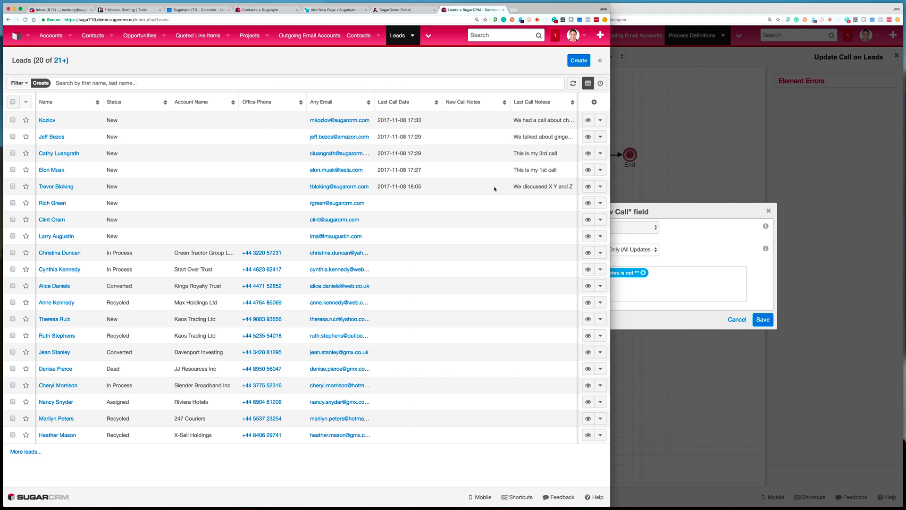
click(667, 247)
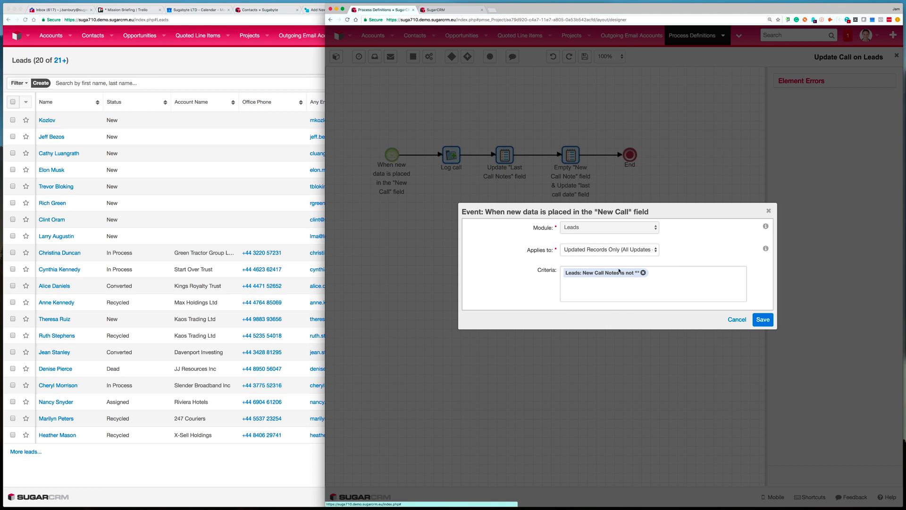
click(734, 320)
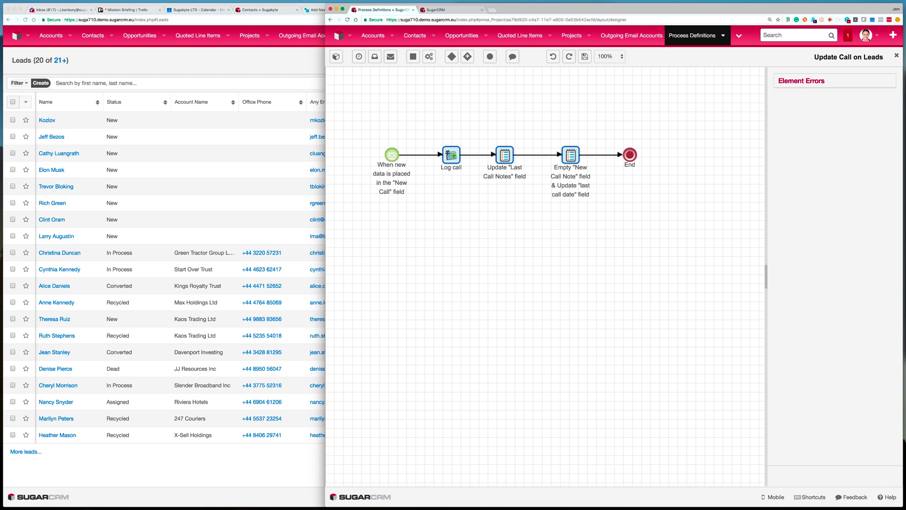
right_click(446, 152)
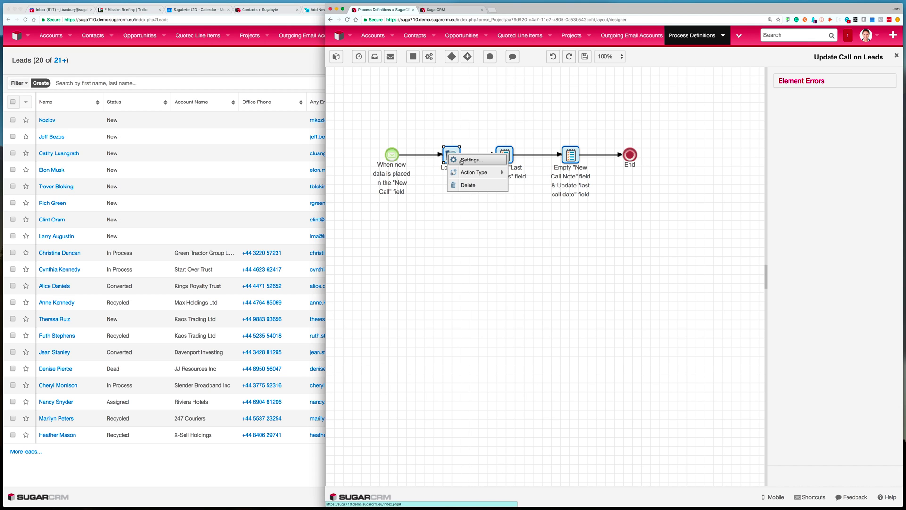
click(461, 162)
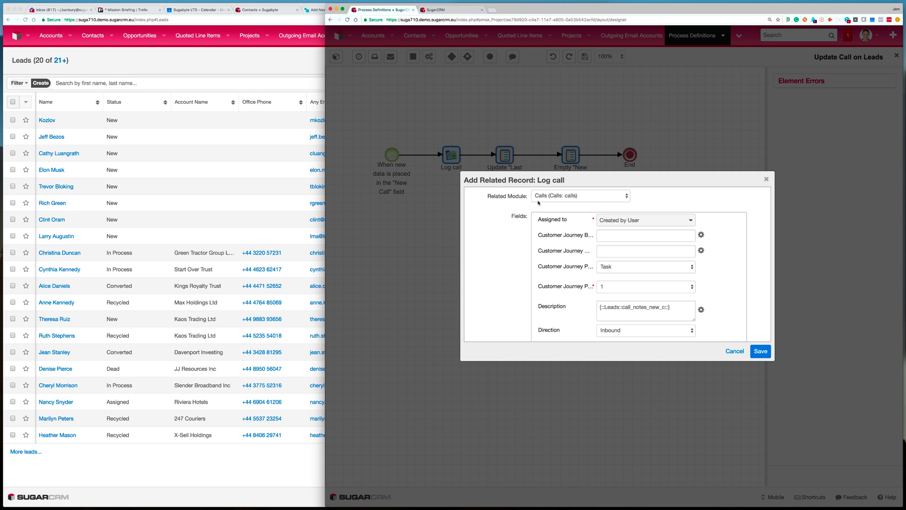
drag(487, 196, 531, 197)
scroll(670, 305, down, 5)
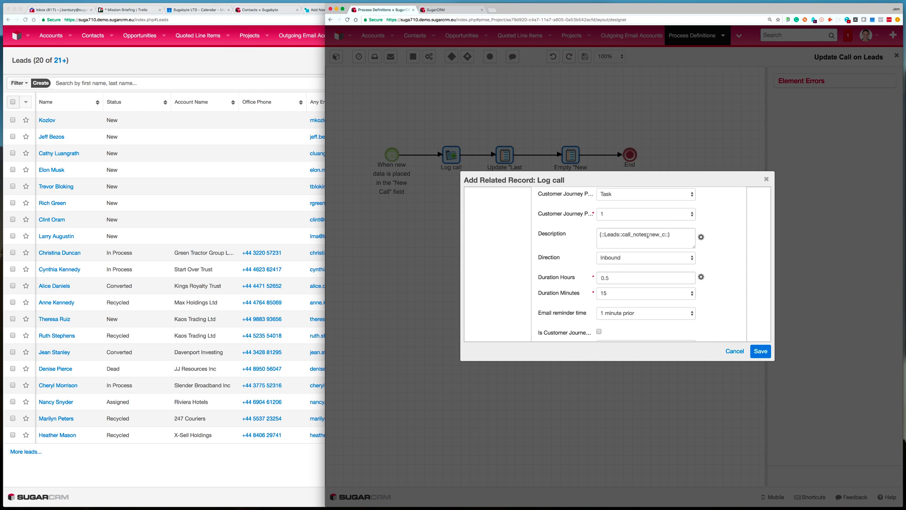
scroll(644, 268, down, 6)
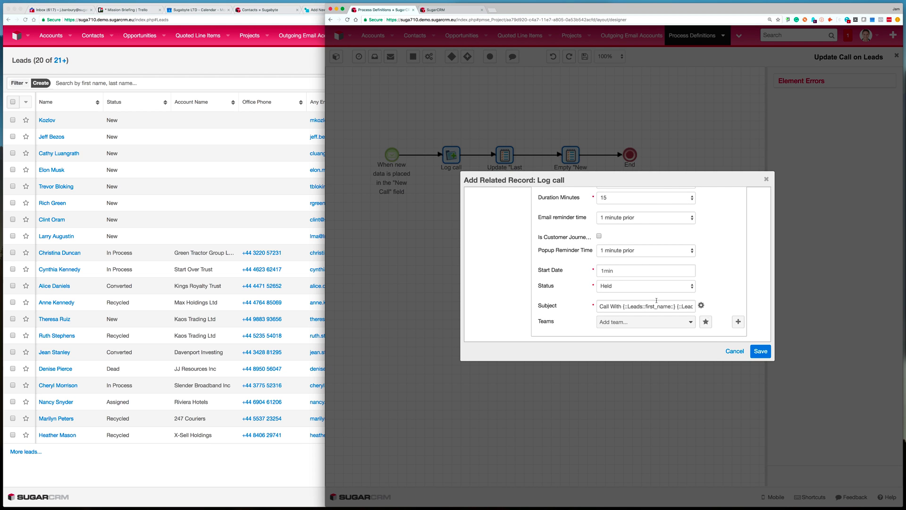
click(735, 352)
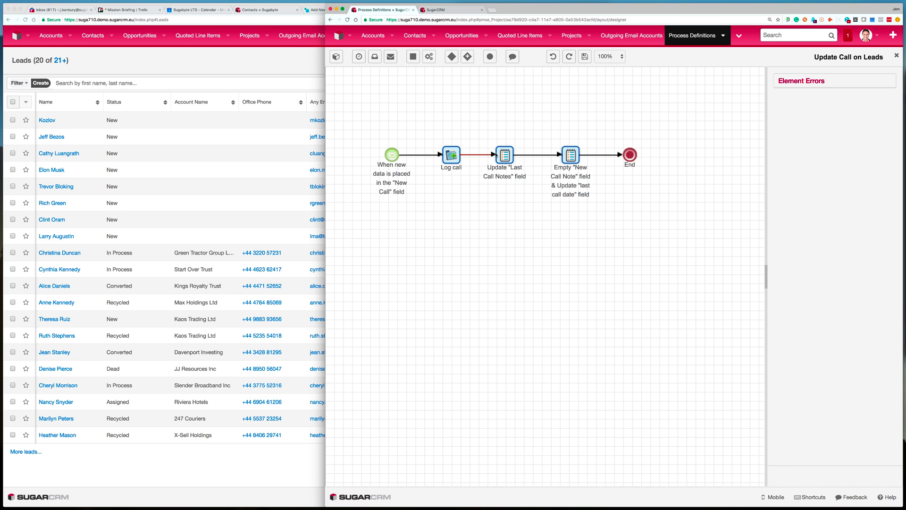
Step: Check that Update Last Call Notes sets Last Call Notes to {::Leads::call_notes_new_c::}, comparing with the Leads list
right_click(507, 156)
click(519, 164)
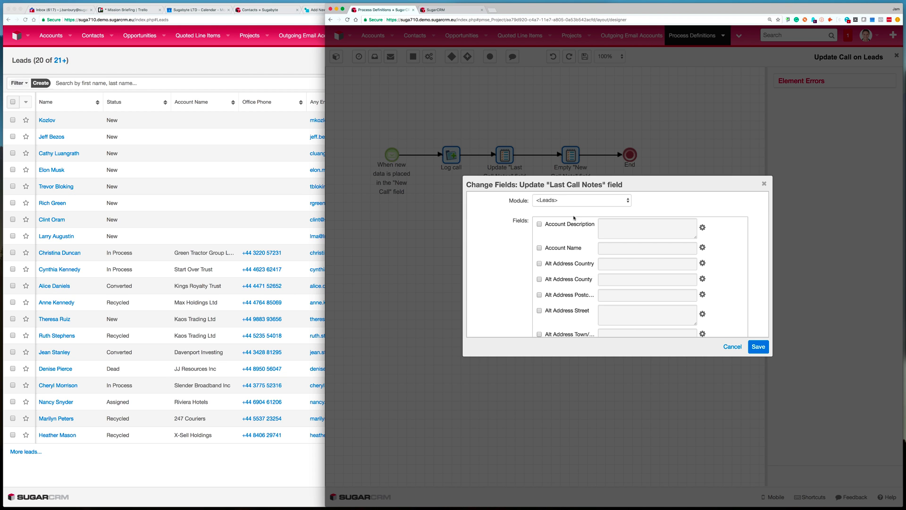
scroll(573, 266, down, 4)
scroll(574, 265, down, 10)
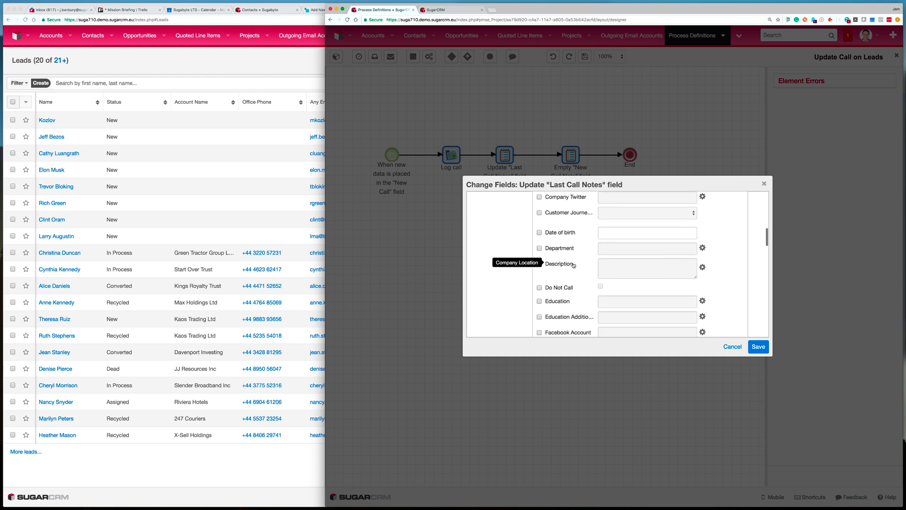
scroll(574, 265, down, 2)
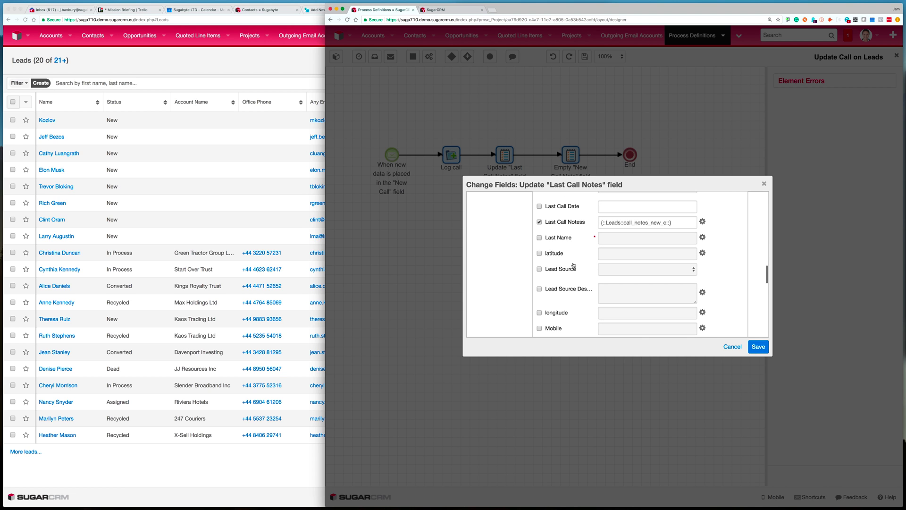
click(539, 222)
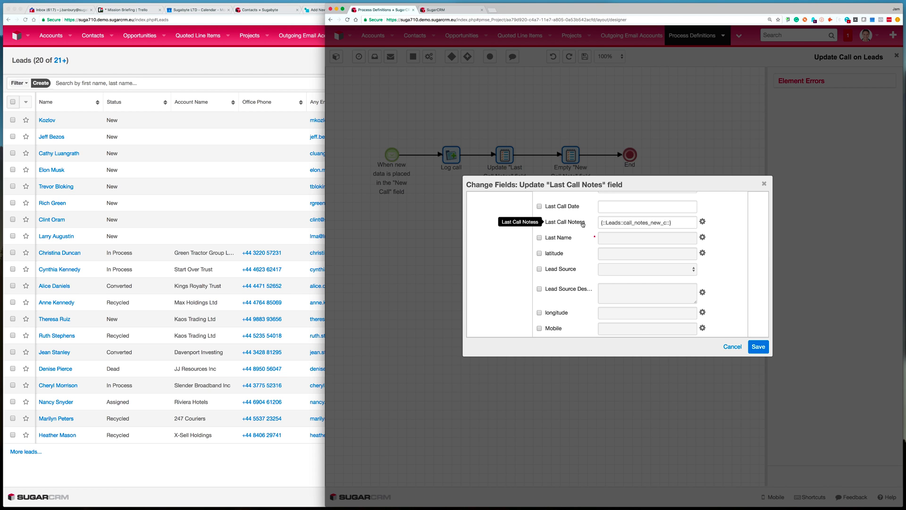
click(298, 71)
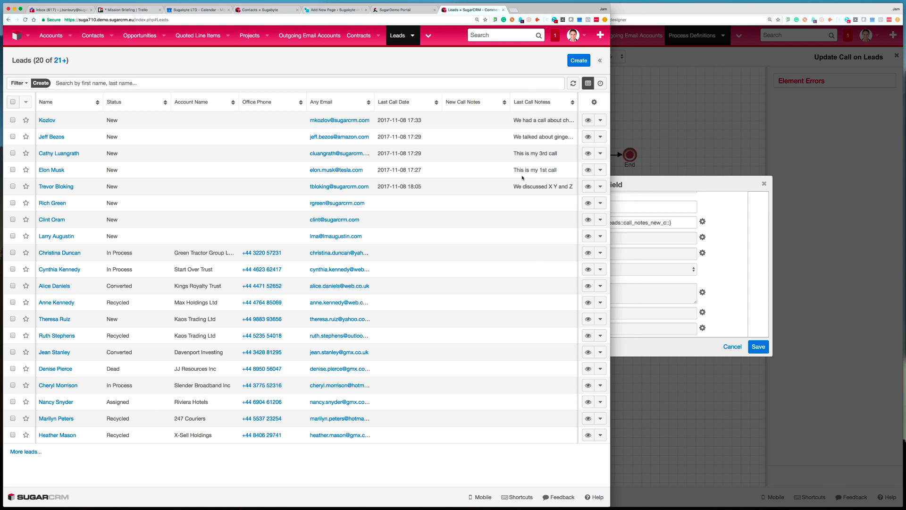
click(723, 215)
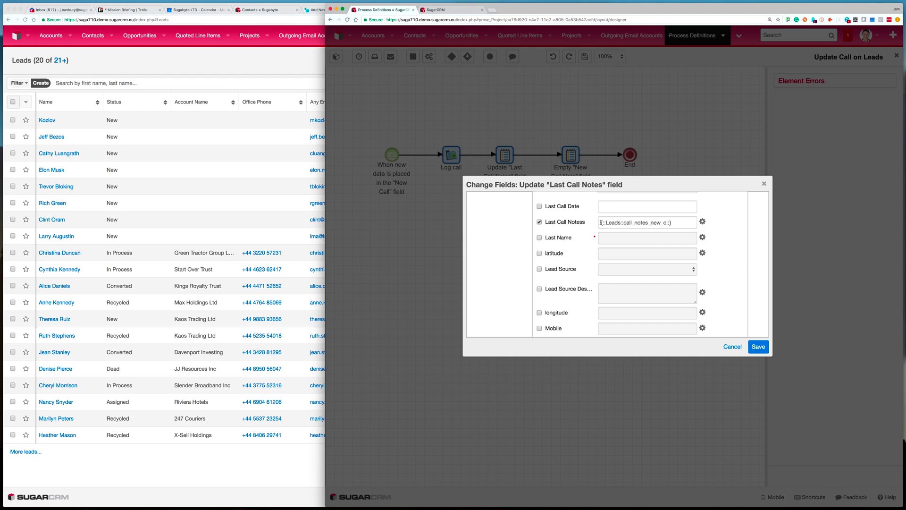
drag(600, 222, 671, 222)
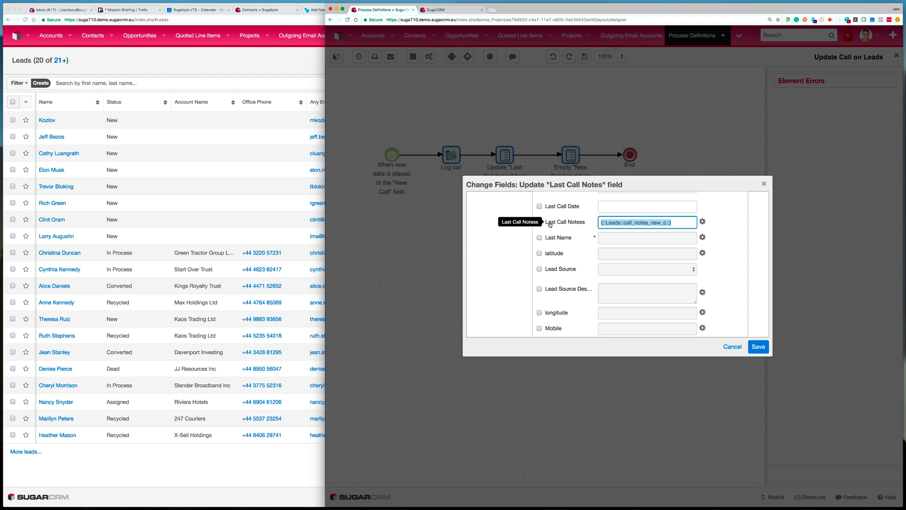
scroll(652, 267, down, 15)
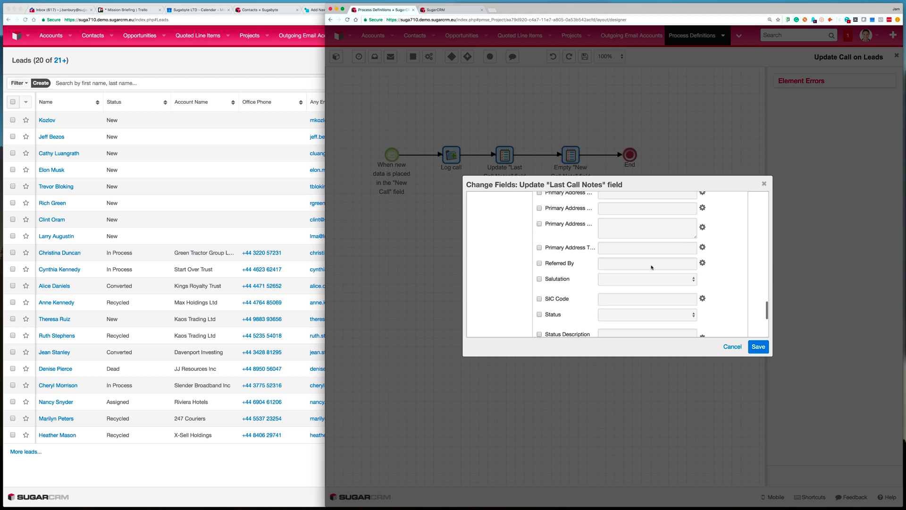
click(733, 347)
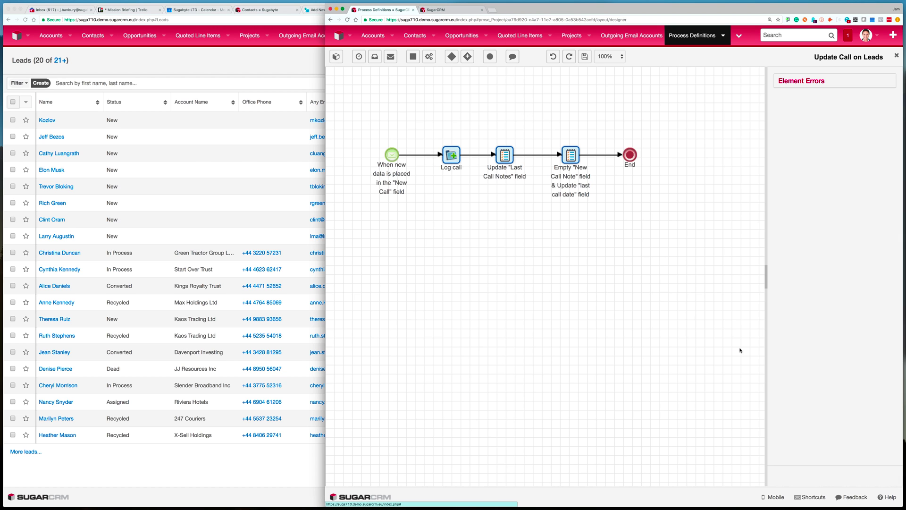
right_click(564, 152)
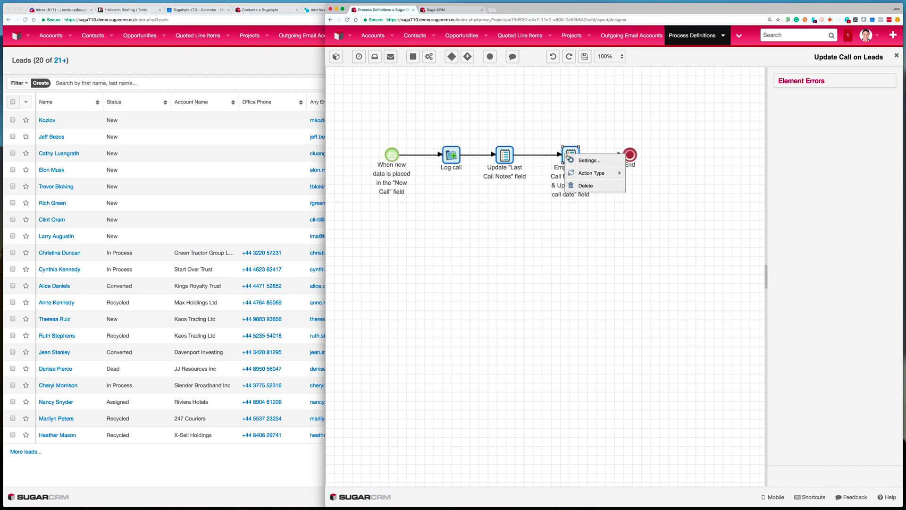
click(577, 159)
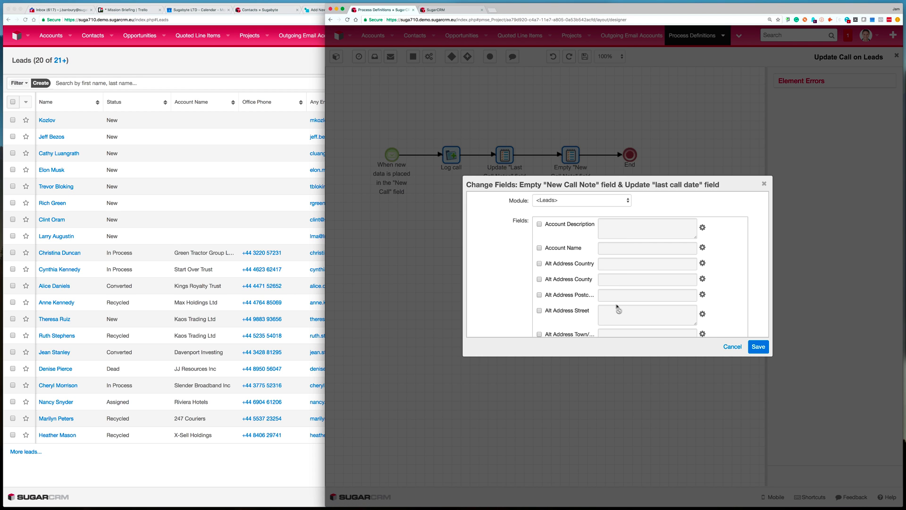
scroll(617, 307, down, 5)
scroll(617, 308, down, 10)
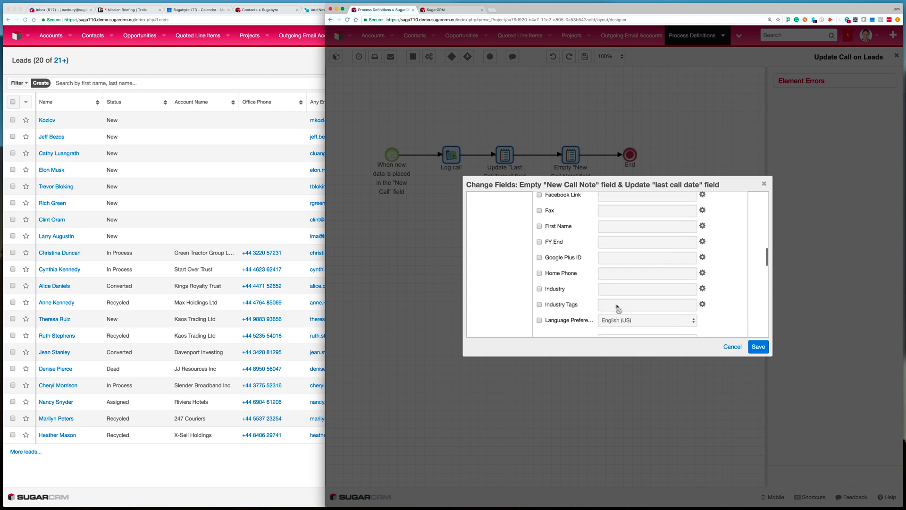
scroll(617, 308, down, 3)
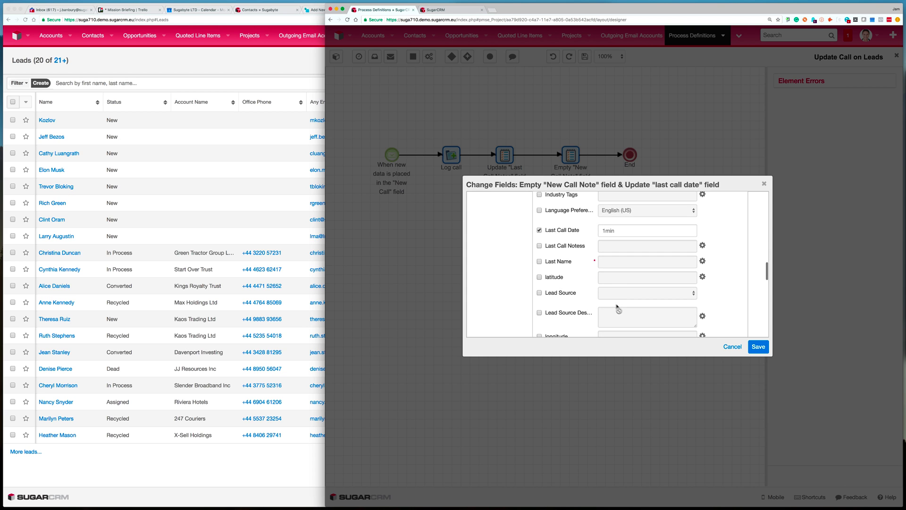
key(super+grave)
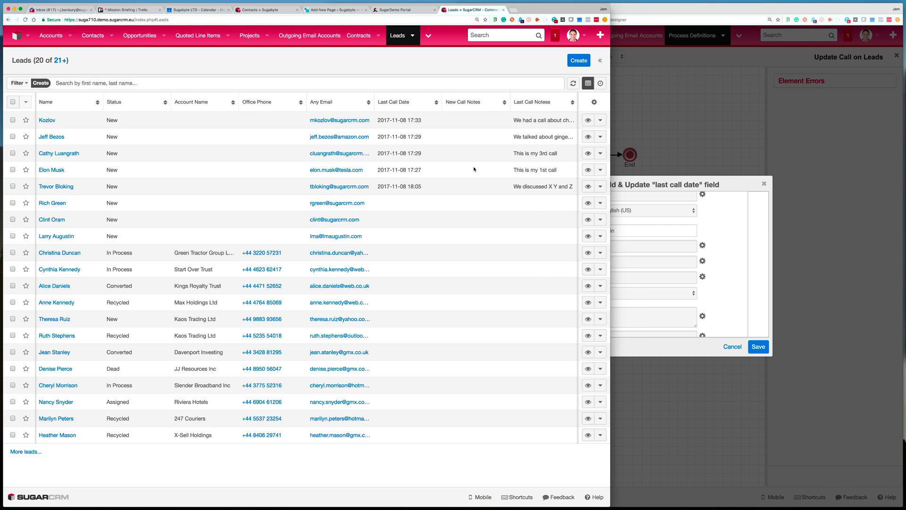
key(super+grave)
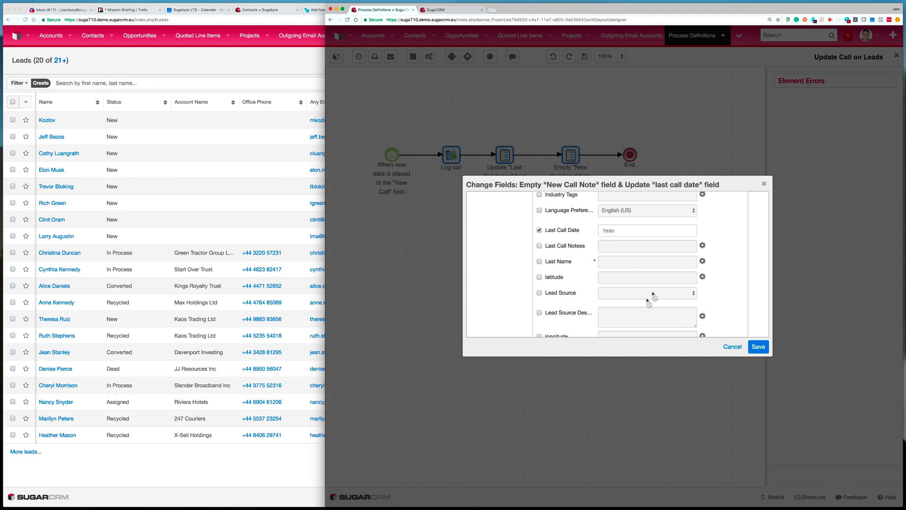
scroll(647, 299, down, 2)
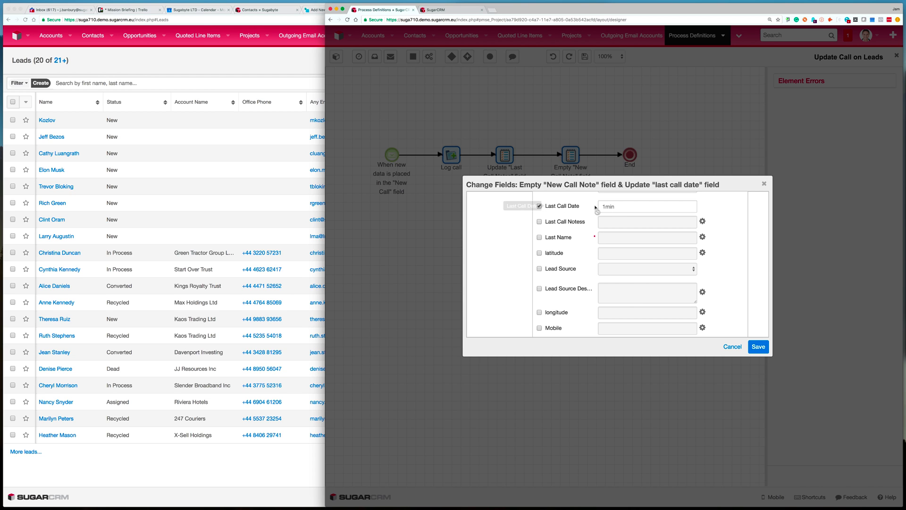
click(618, 207)
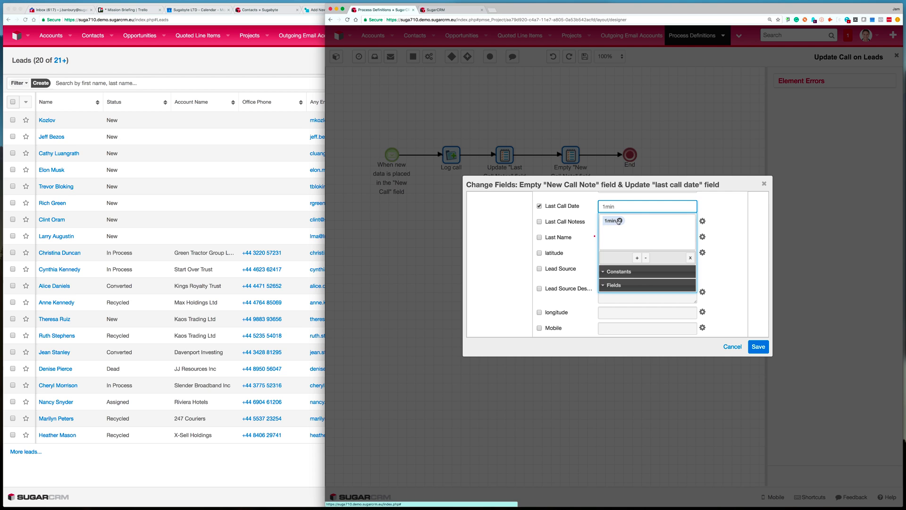
click(615, 221)
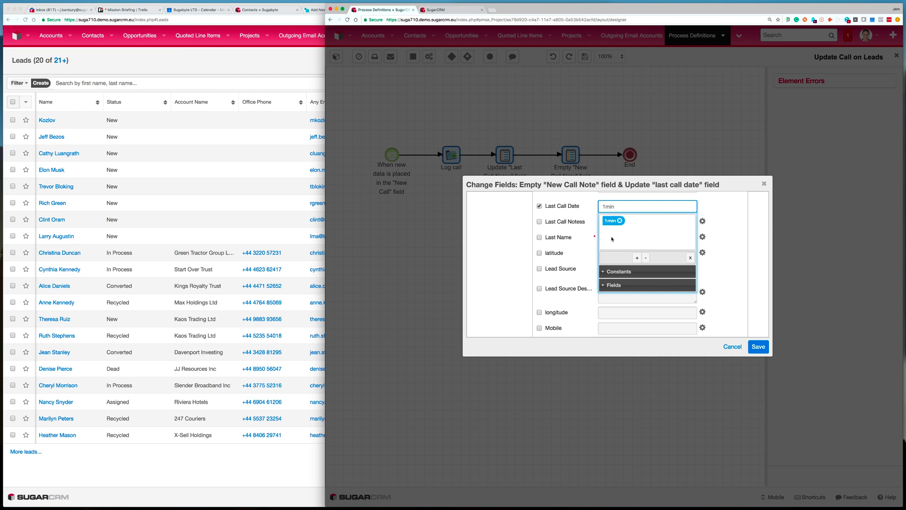
click(723, 235)
scroll(683, 301, down, 6)
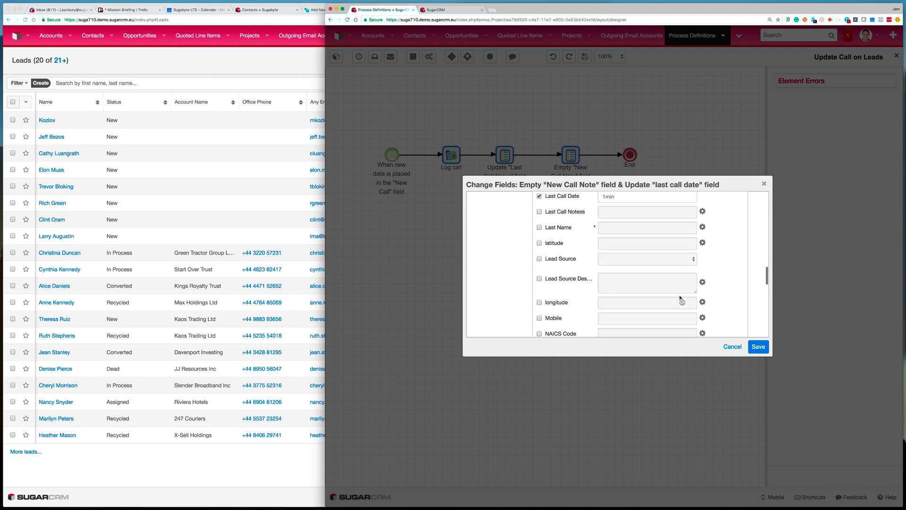
scroll(681, 300, down, 4)
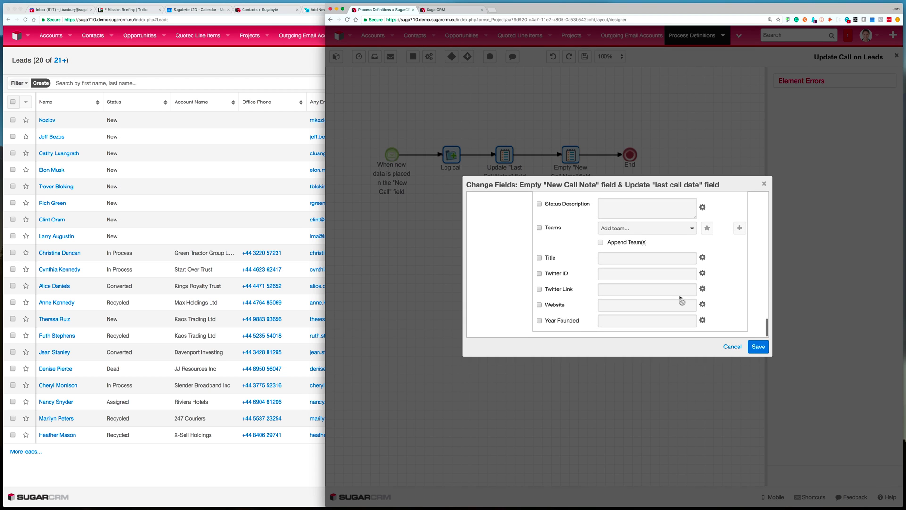
scroll(681, 300, up, 5)
scroll(681, 300, up, 5)
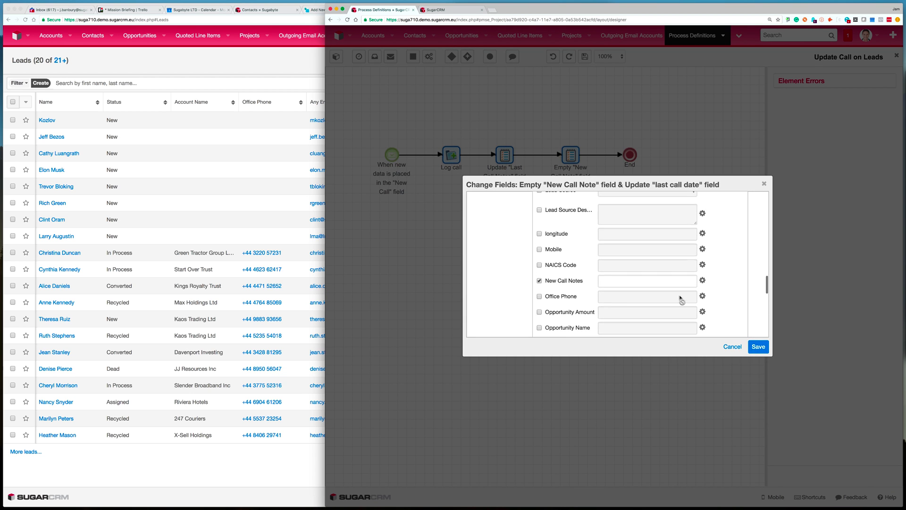
scroll(681, 300, down, 1)
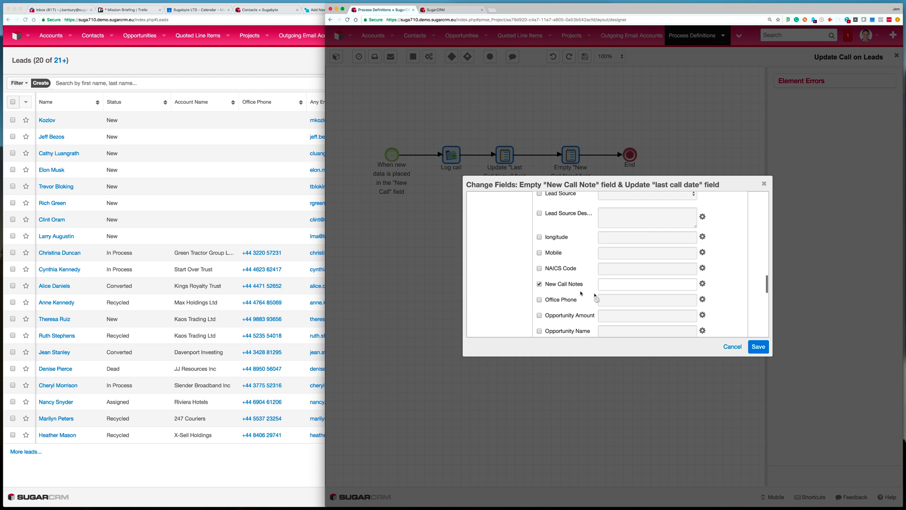
click(549, 285)
click(726, 347)
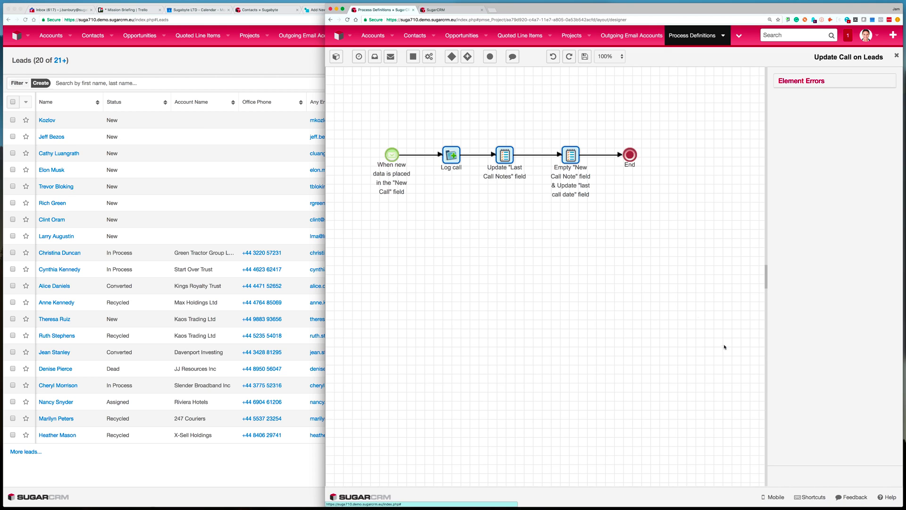
Step: Edit the lead noted 'We discussed X Y and Z' with New Call Notes 'We discussed A b and c' and save
click(631, 155)
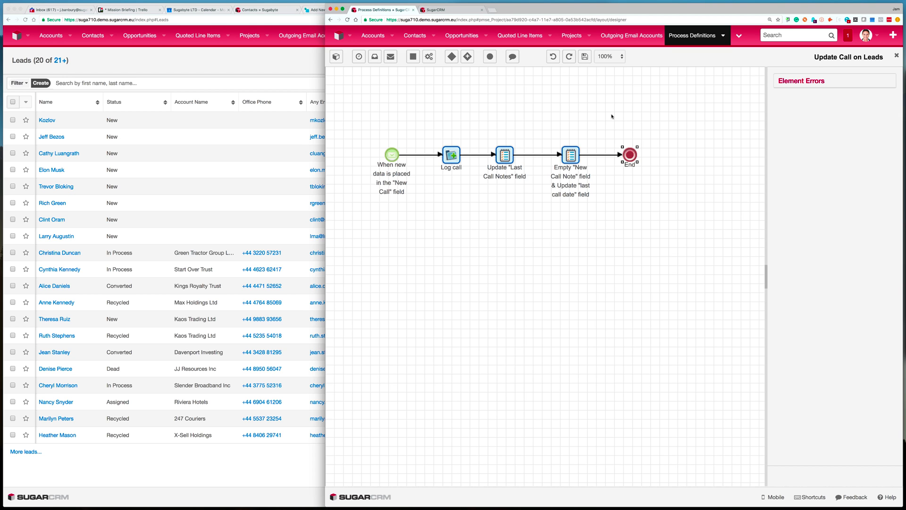
click(272, 67)
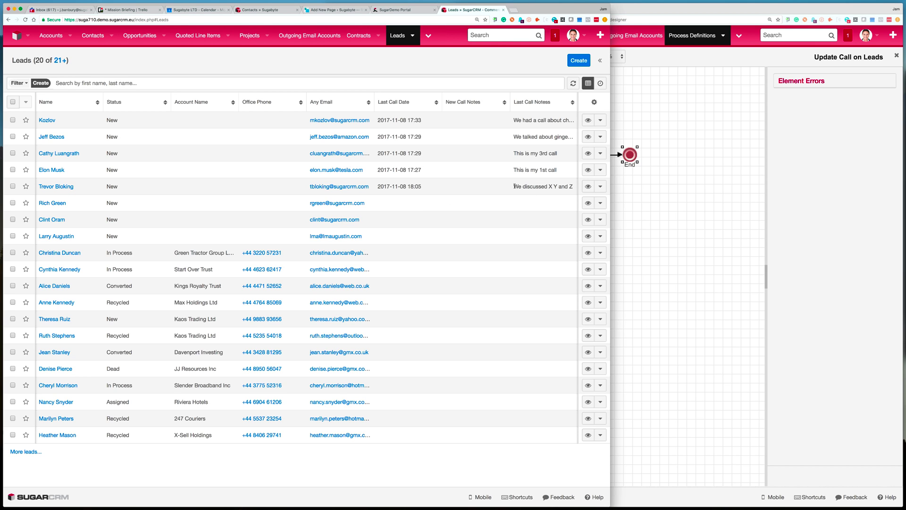
drag(515, 186, 579, 187)
click(601, 186)
click(581, 204)
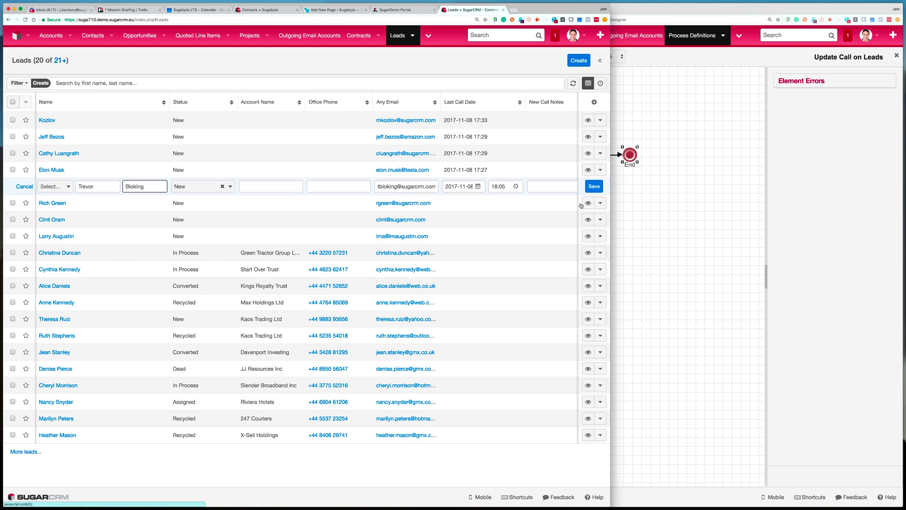
click(548, 187)
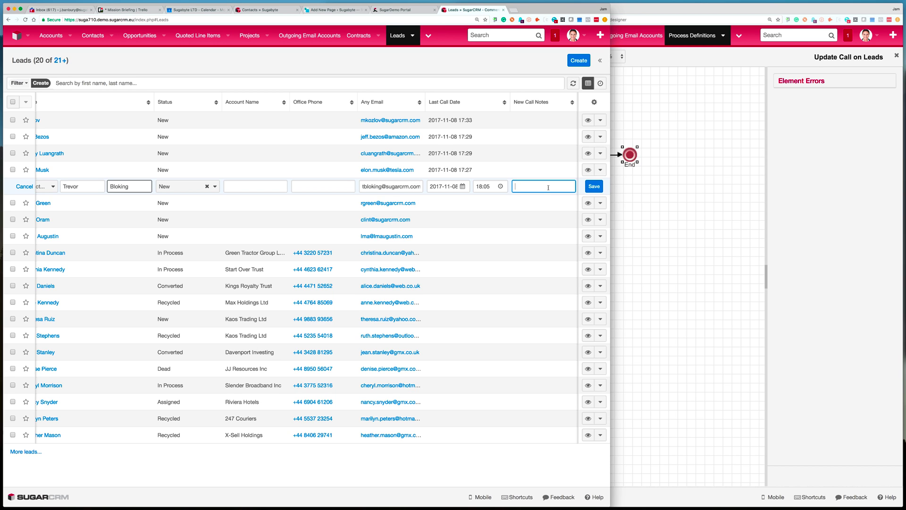
text(We discussed A b and c)
click(590, 187)
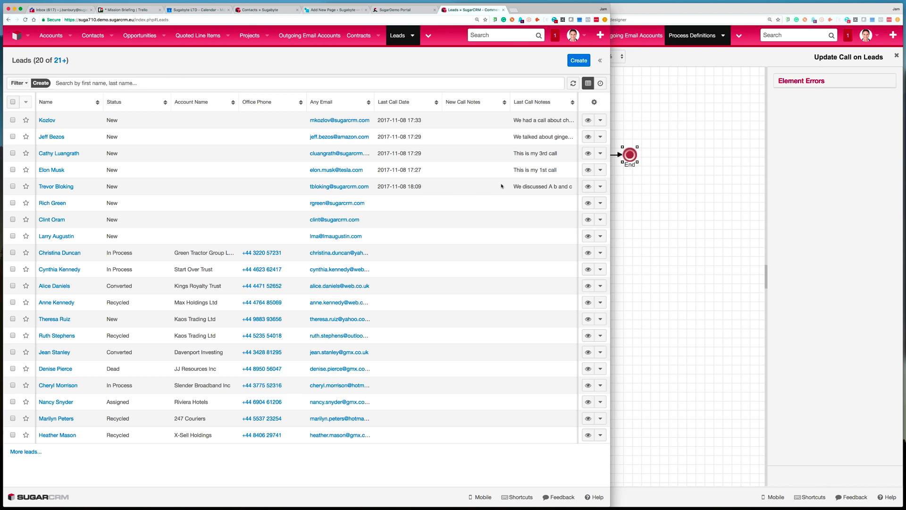
drag(422, 187, 379, 189)
click(61, 186)
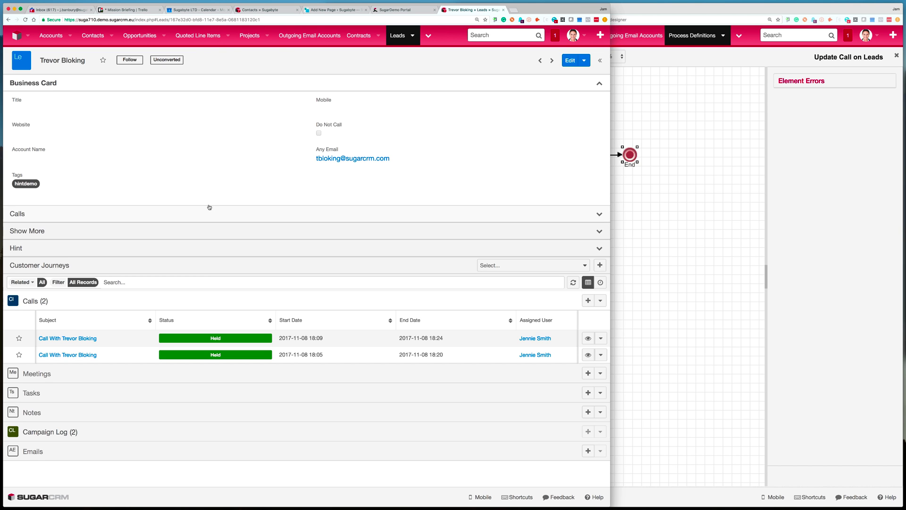
Step: Return to the Leads list to see the updated lead listed first
click(397, 36)
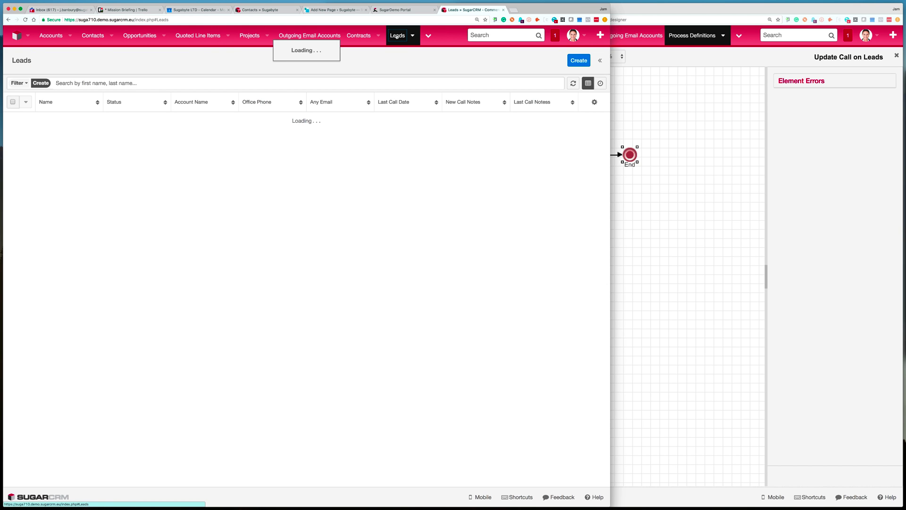